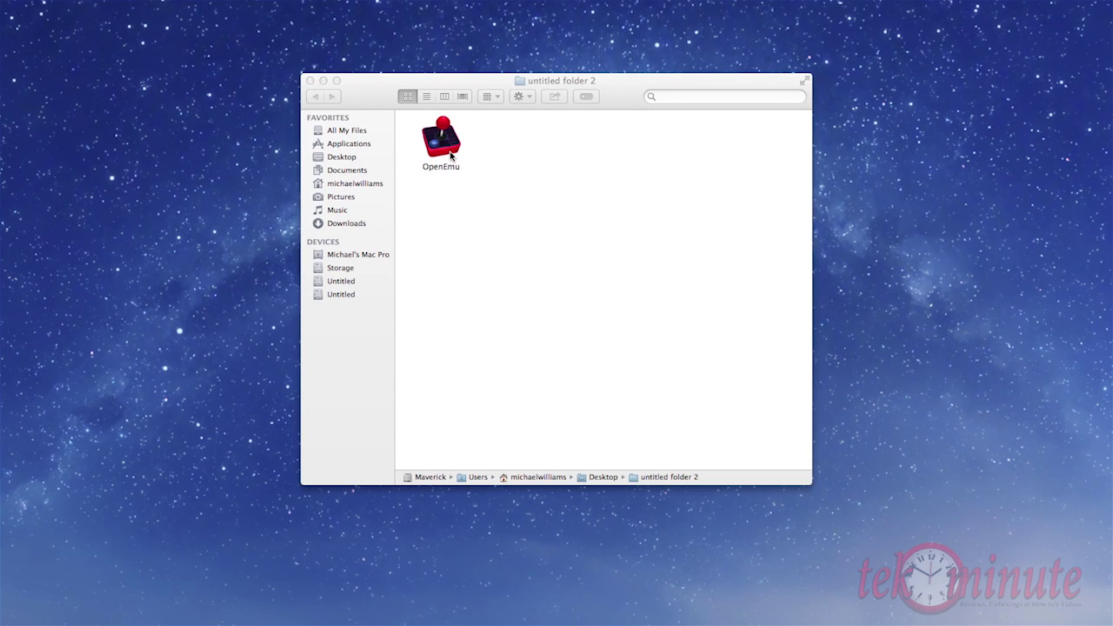
- Launch OpenEmu from its folder and answer the automatic update check prompt
{"action": "double_click", "coordinate": [447, 148]}
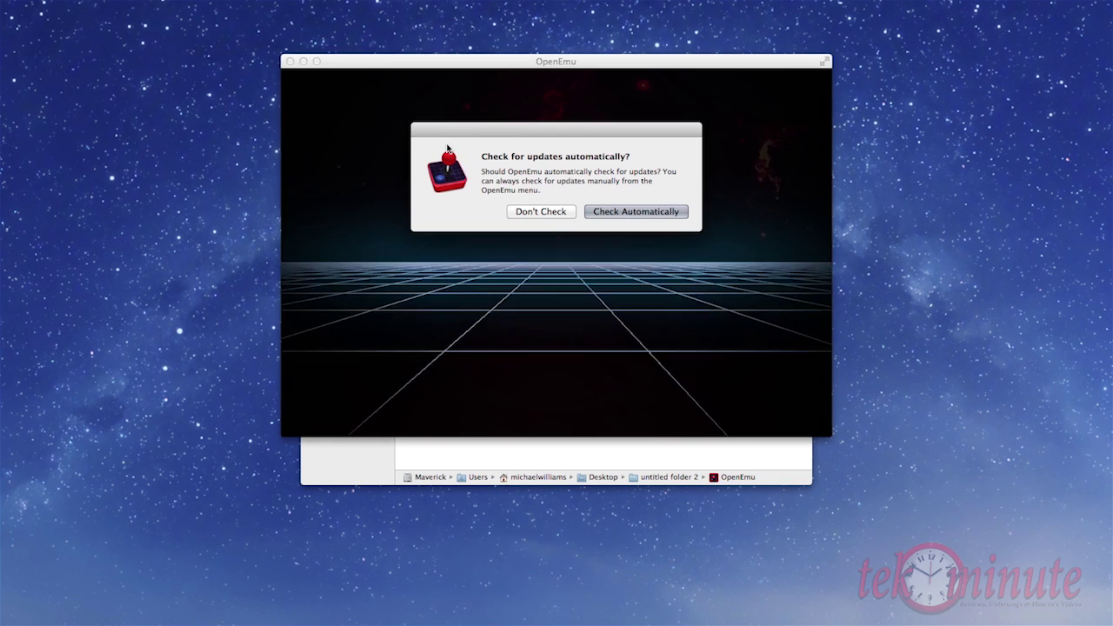
{"action": "left_click", "coordinate": [603, 216]}
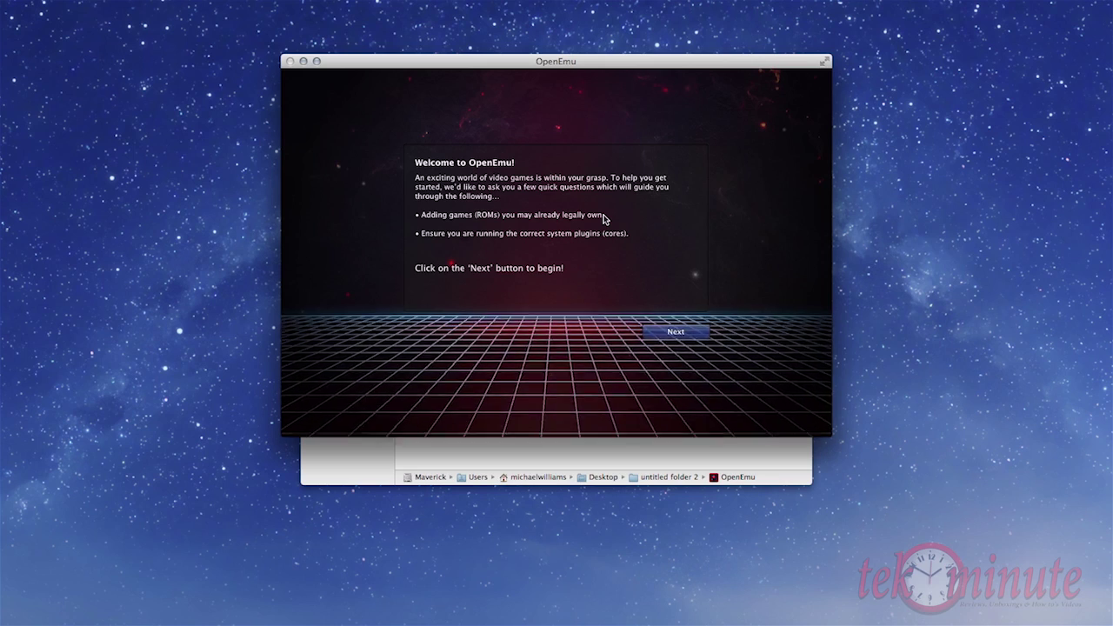
- Finish first-run setup with all system cores, game scanning allowed, and every drive selected
{"action": "left_click", "coordinate": [667, 334]}
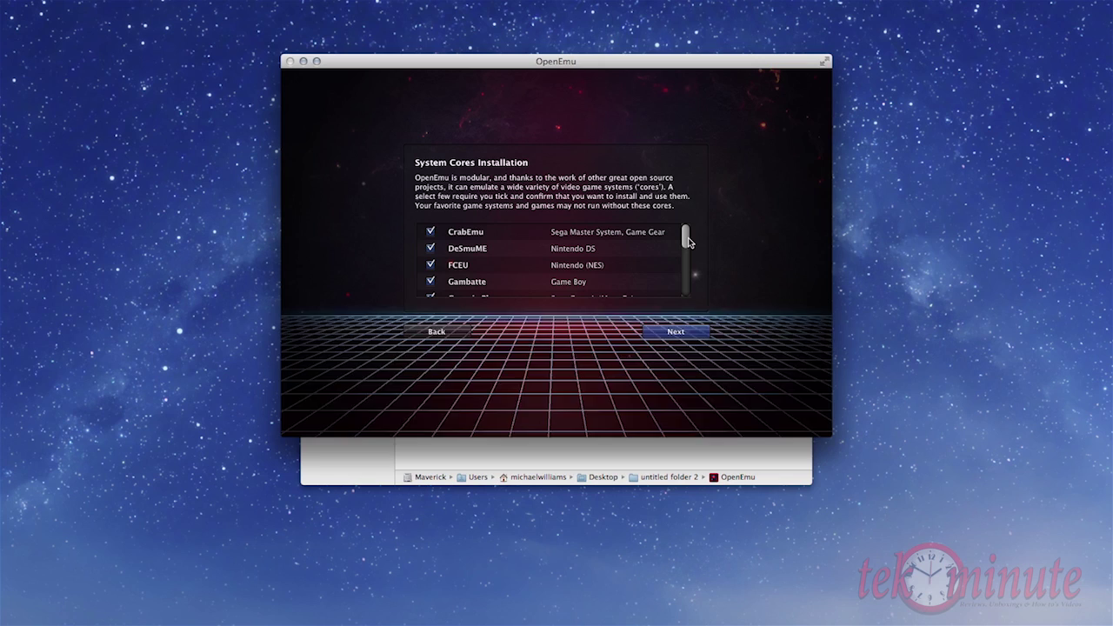
{"action": "left_click_drag", "start_coordinate": [687, 238], "coordinate": [698, 285]}
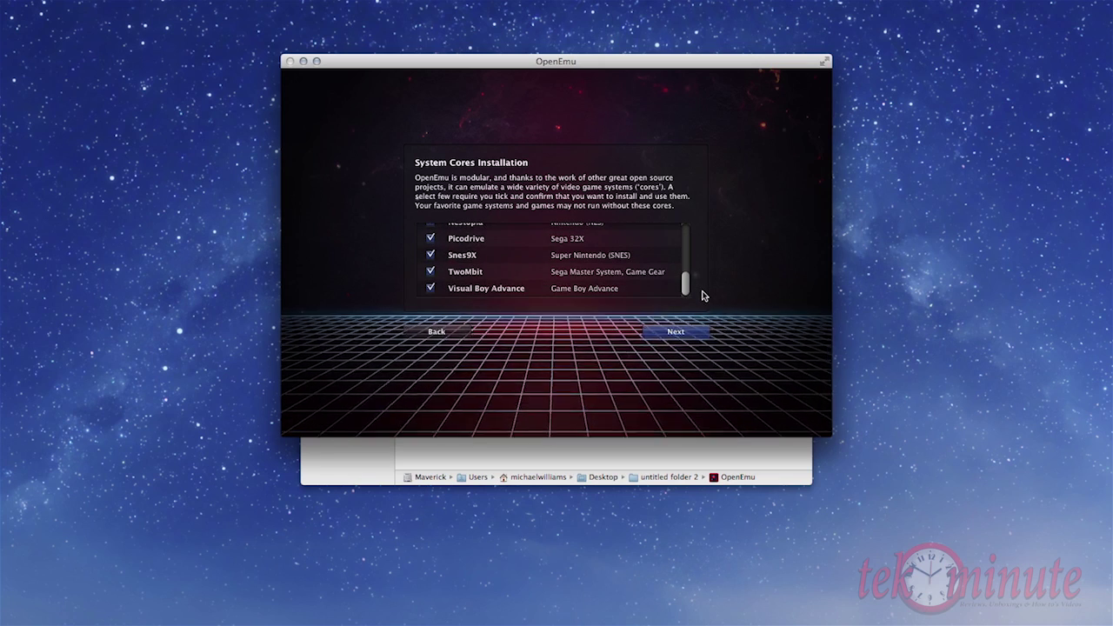
{"action": "left_click", "coordinate": [701, 331]}
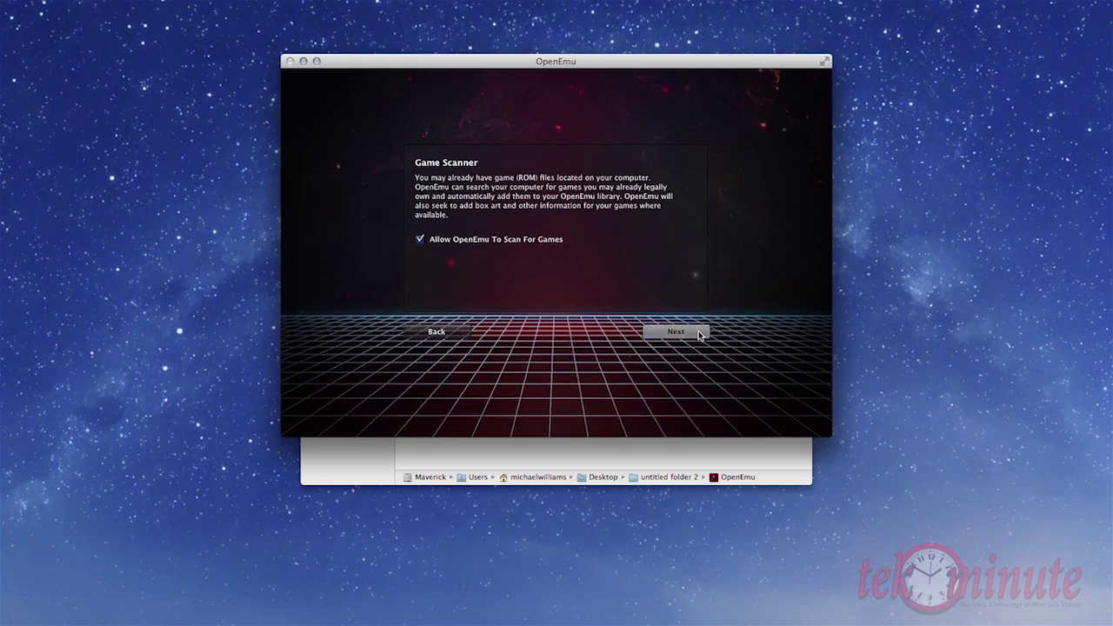
{"action": "left_click", "coordinate": [700, 333]}
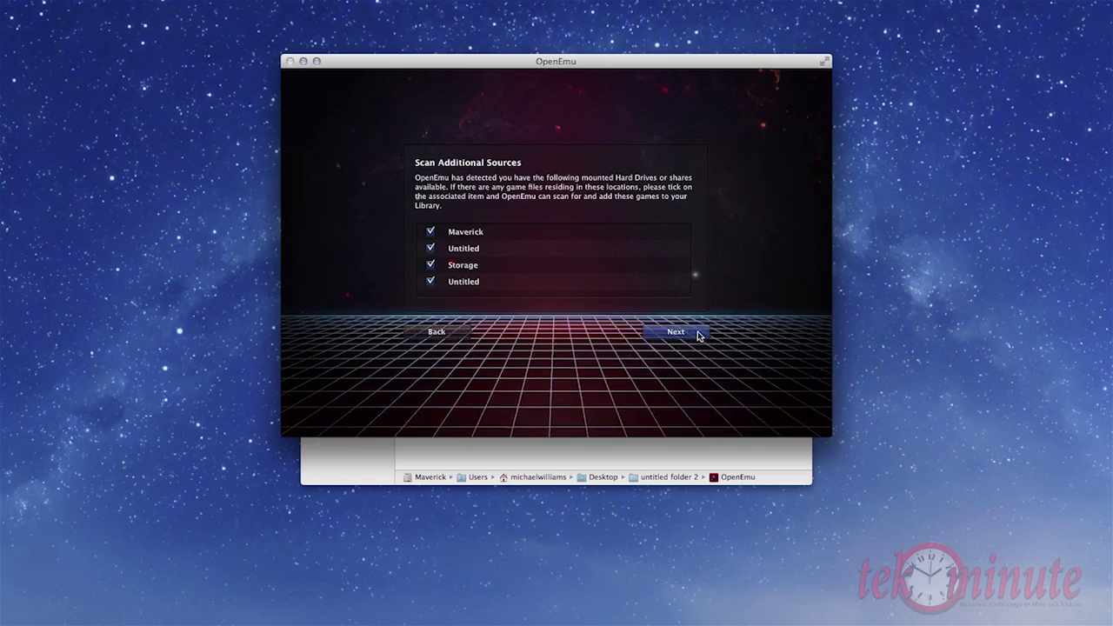
{"action": "left_click", "coordinate": [699, 334]}
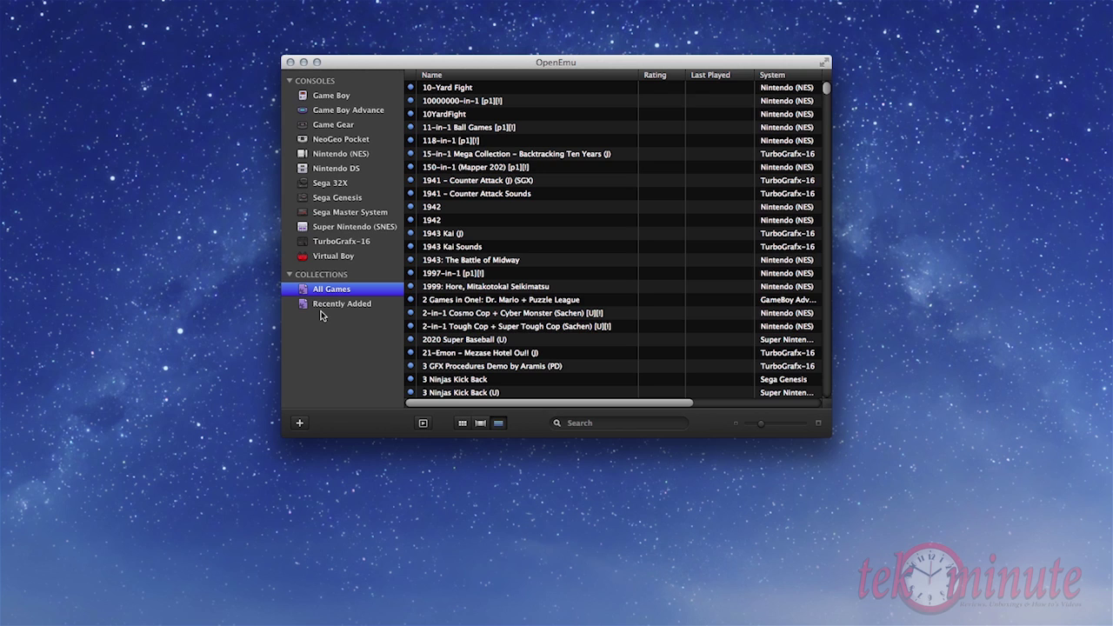
- In Controls preferences, set the Game Boy Player 1 input to Sony PS3 Sixaxis Wireless
{"action": "left_click", "coordinate": [83, 1]}
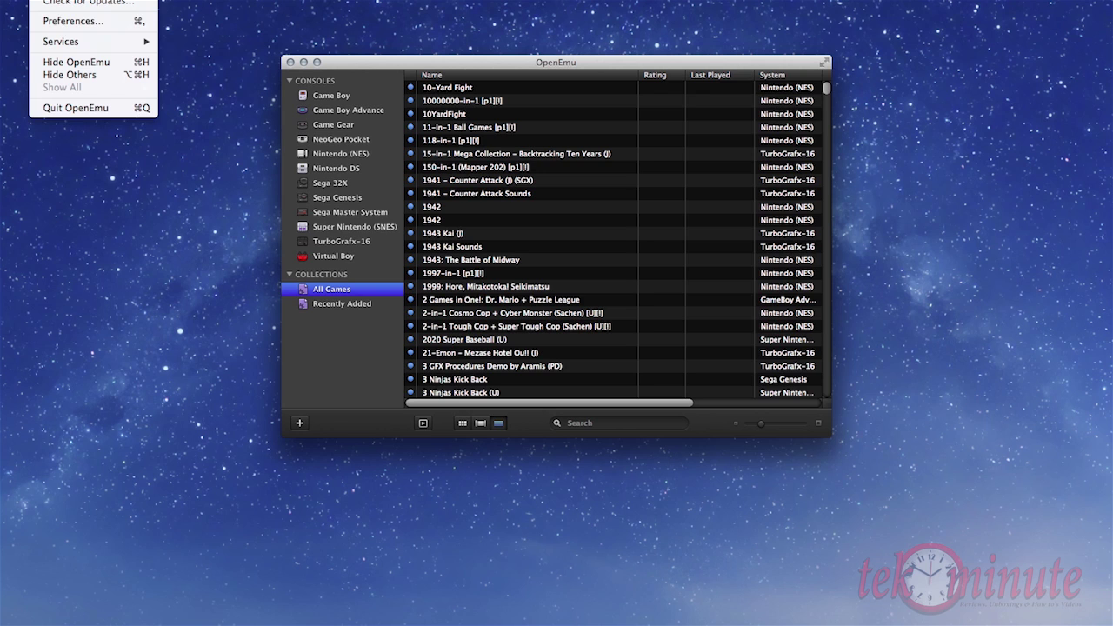
{"action": "left_click", "coordinate": [66, 24]}
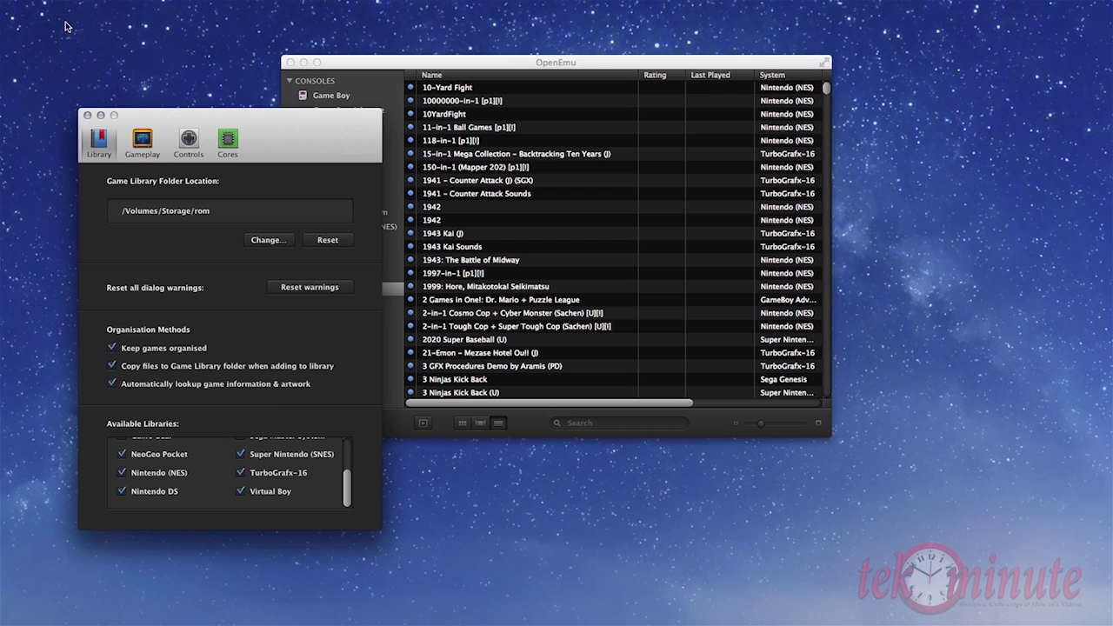
{"action": "left_click", "coordinate": [184, 144]}
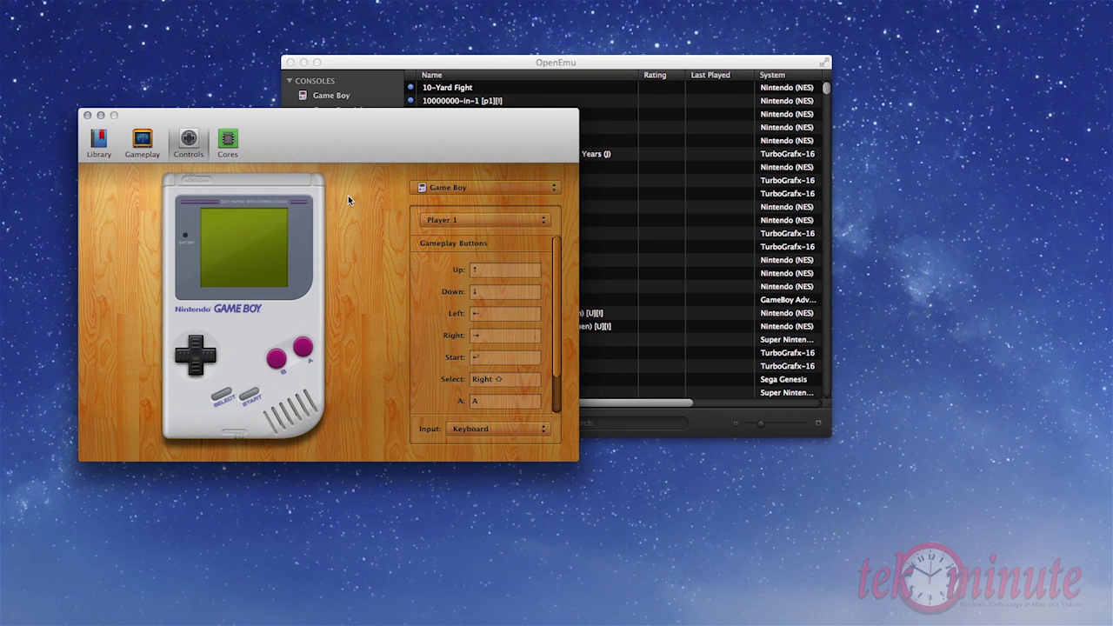
{"action": "left_click", "coordinate": [533, 432]}
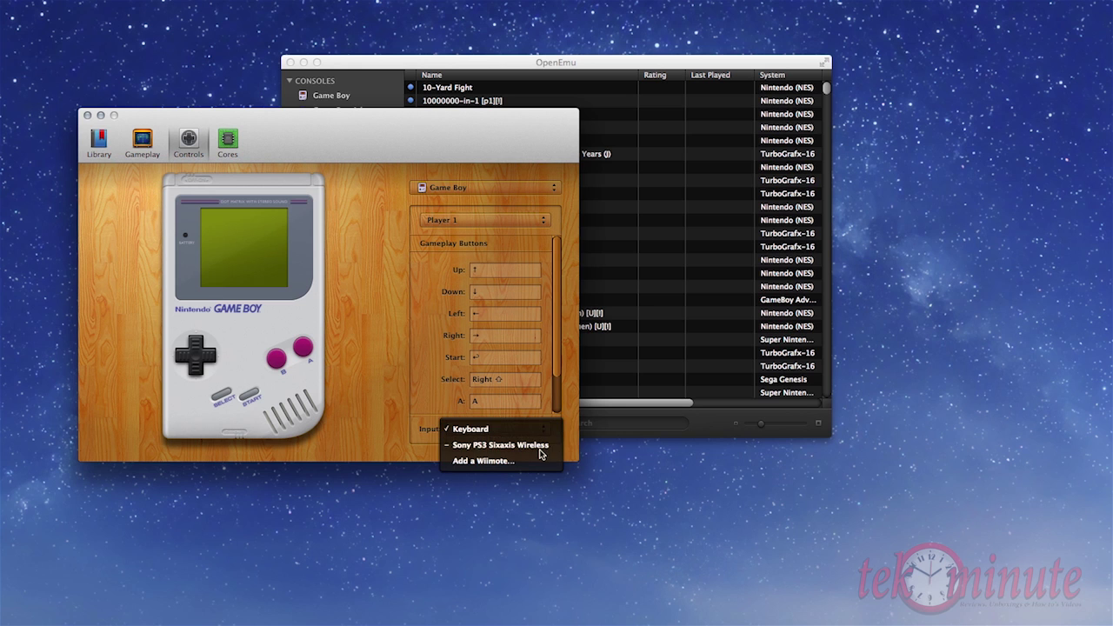
{"action": "left_click", "coordinate": [540, 443]}
{"action": "left_click", "coordinate": [539, 449]}
{"action": "left_click", "coordinate": [539, 446]}
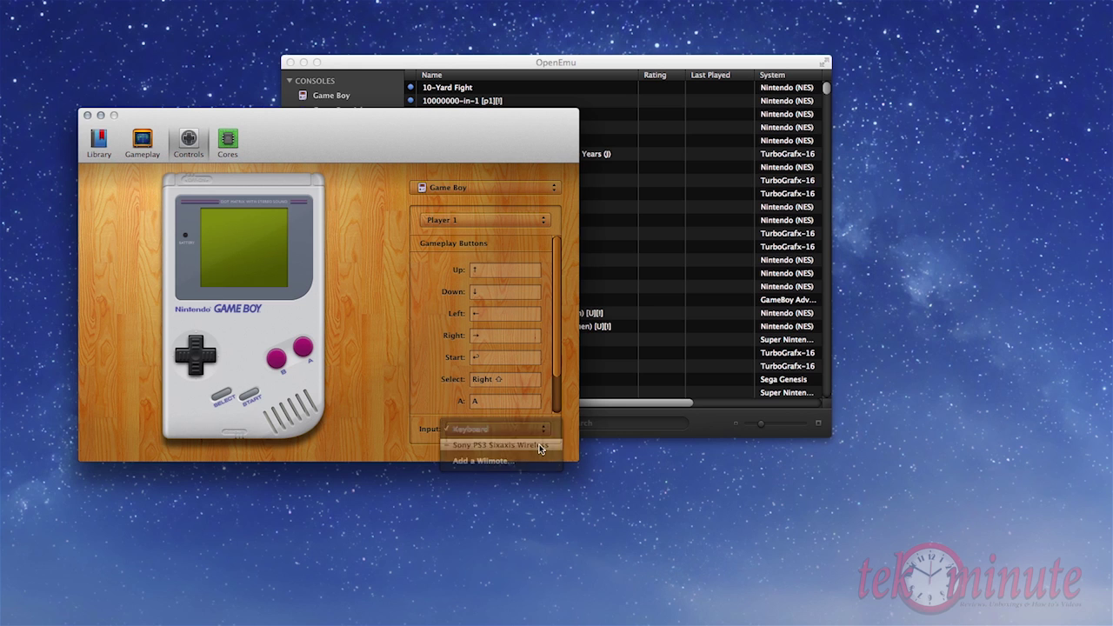